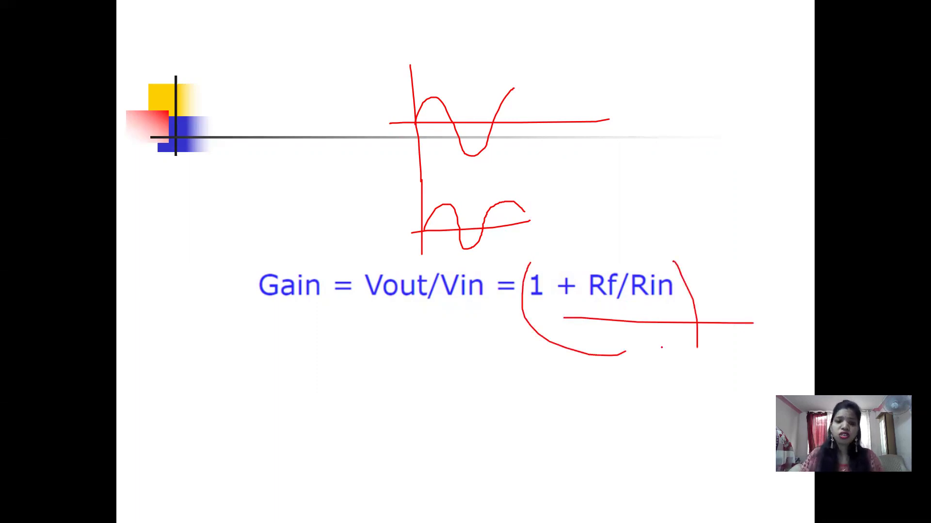
- Step forward to the Thank You slide, then back to the annotated gain formula slide
key(Right)
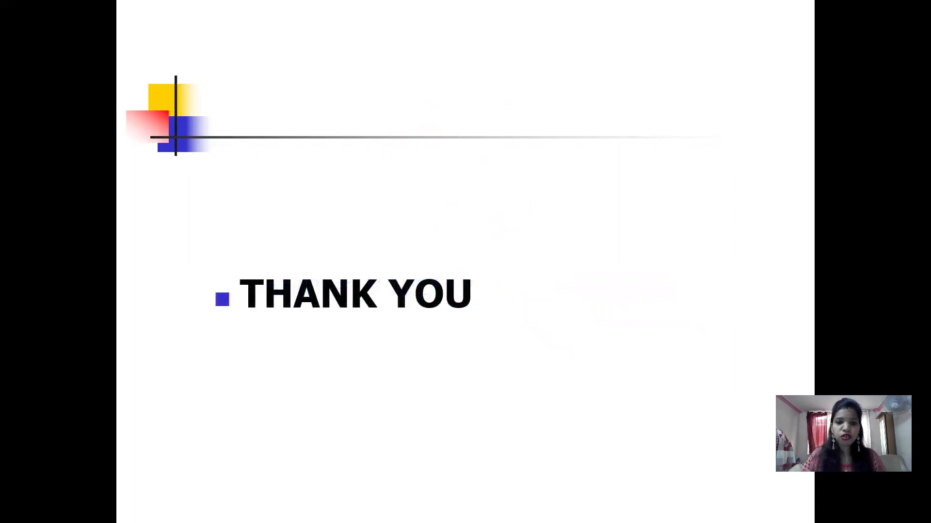
key(Left)
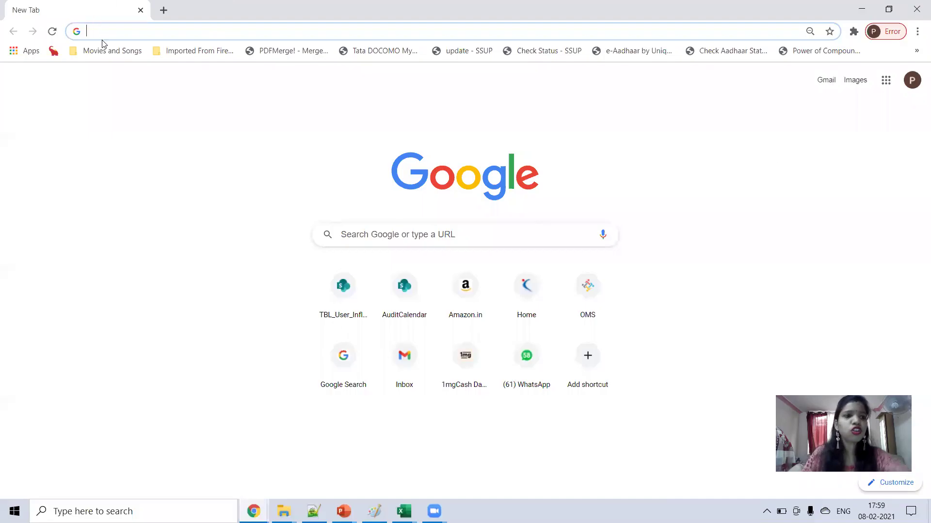
- Search the web for 'virtual lab' and enter the Electronics & Communications labs area
click(103, 30)
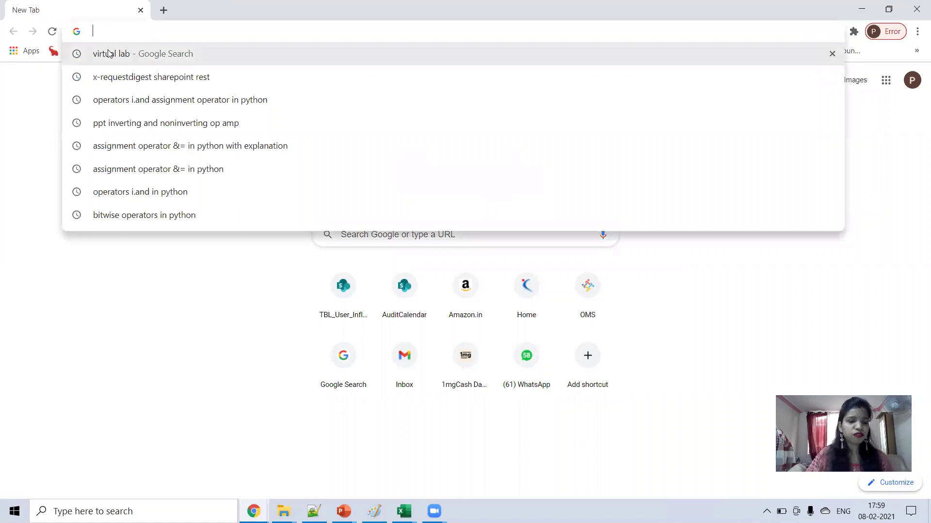
click(102, 51)
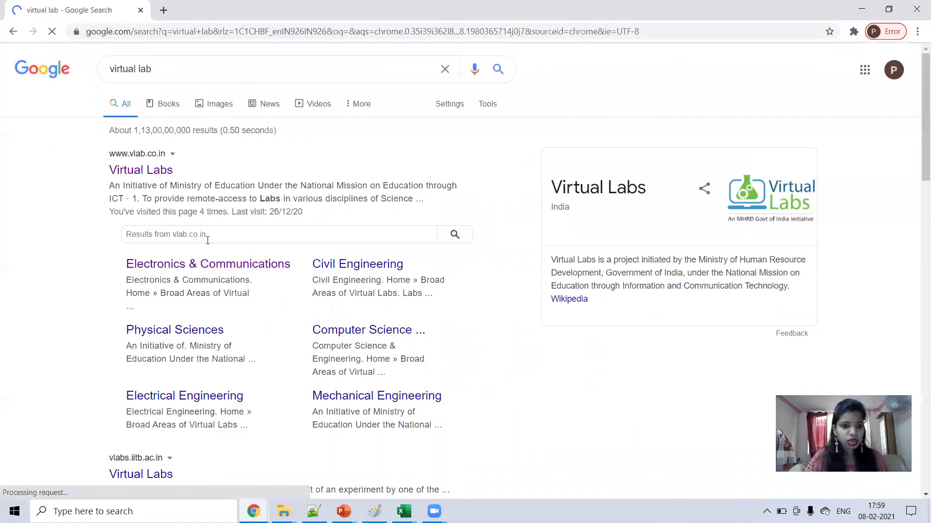
click(199, 266)
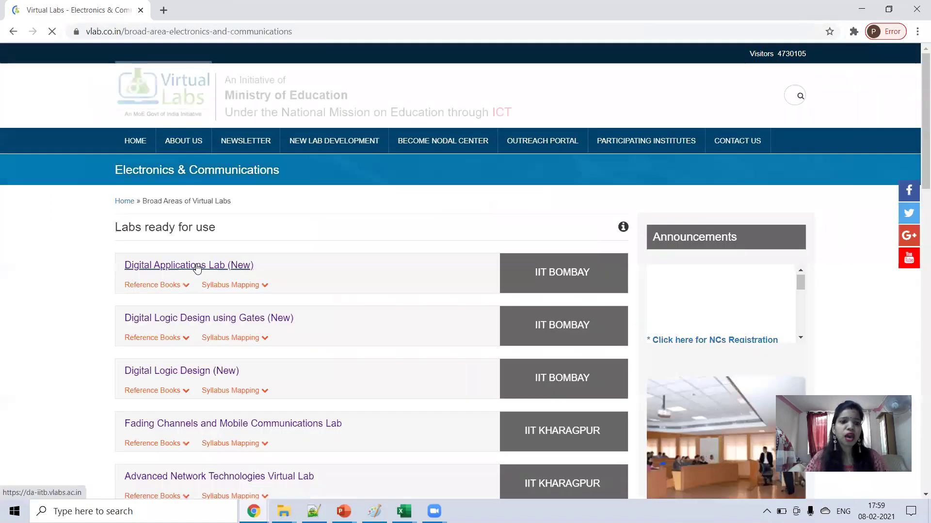
scroll(292, 260, down, 5)
scroll(293, 260, down, 7)
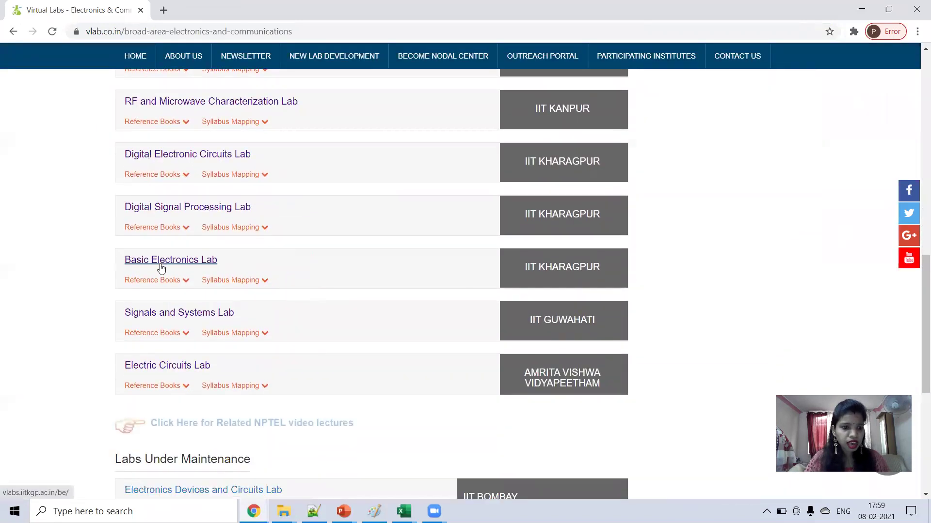
- In the Basic Electronics Lab's experiment list, choose the inverting and non-inverting amplifier experiment
click(160, 262)
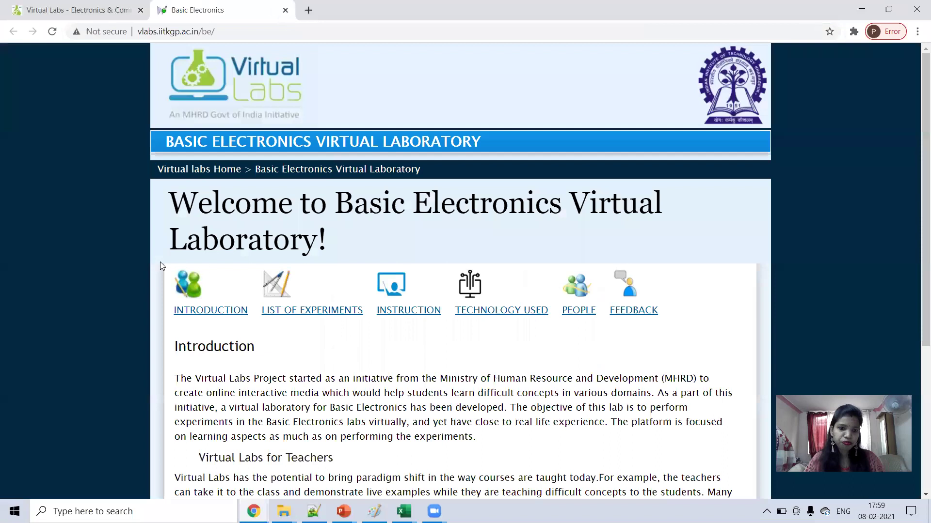
scroll(243, 271, down, 2)
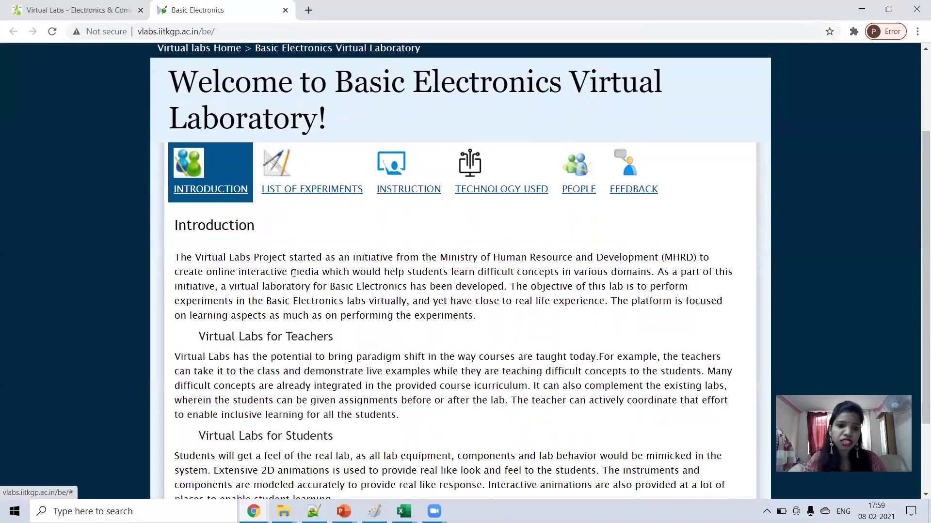
click(305, 188)
scroll(522, 373, down, 1)
scroll(521, 373, down, 3)
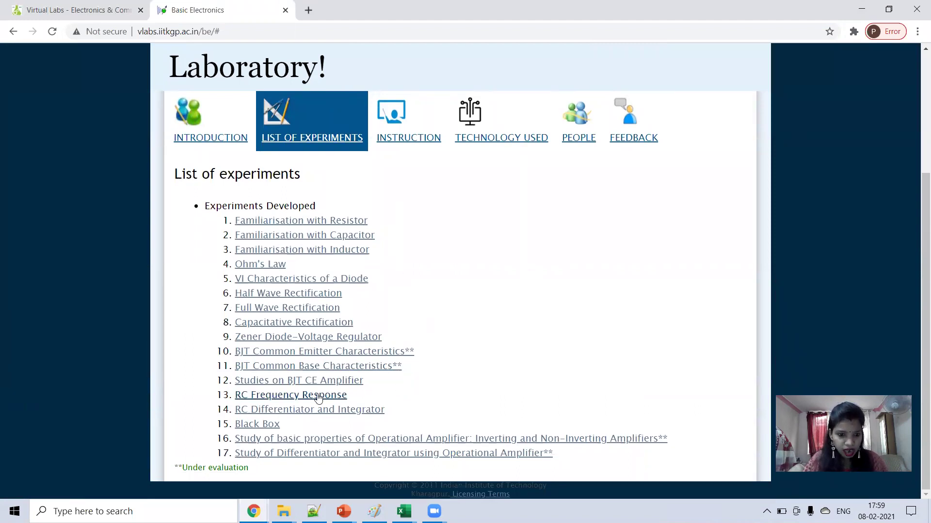
click(309, 442)
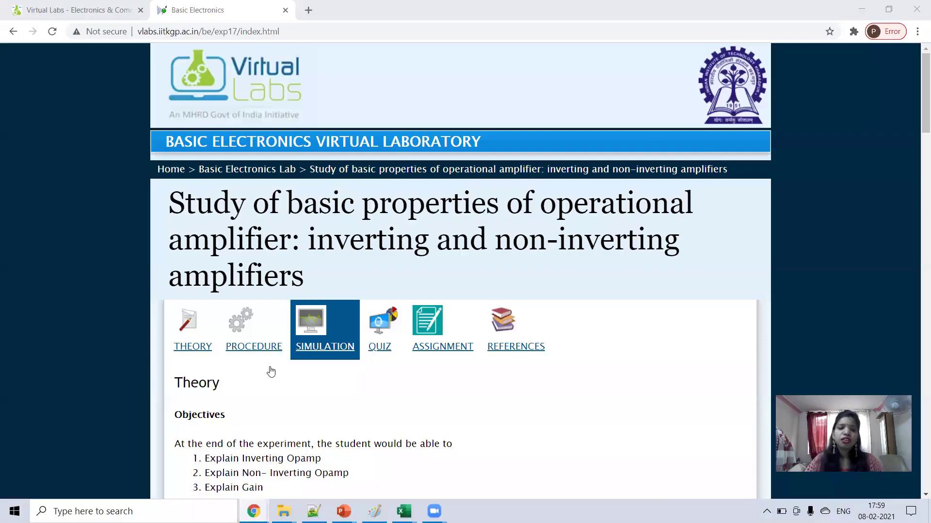
- Read through the op-amp experiment's Theory and Procedure sections
scroll(264, 371, down, 3)
scroll(264, 371, down, 13)
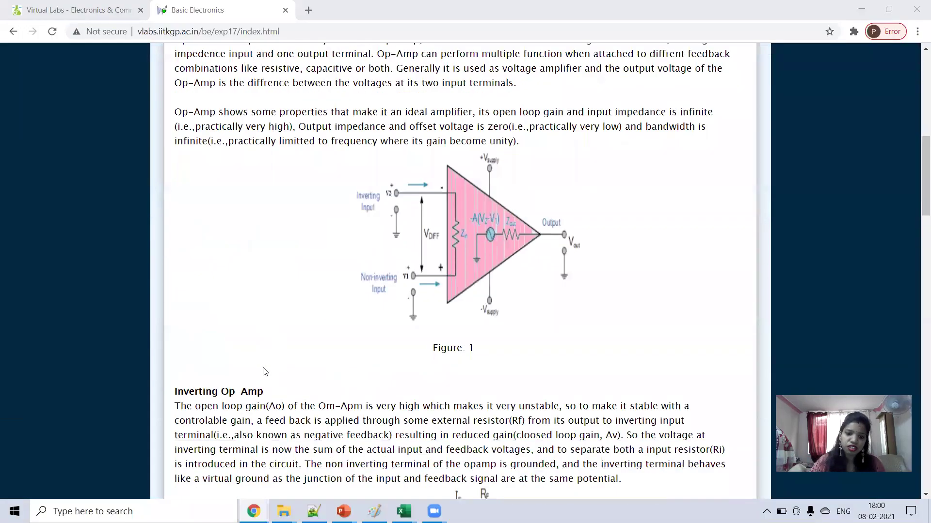
scroll(264, 371, down, 4)
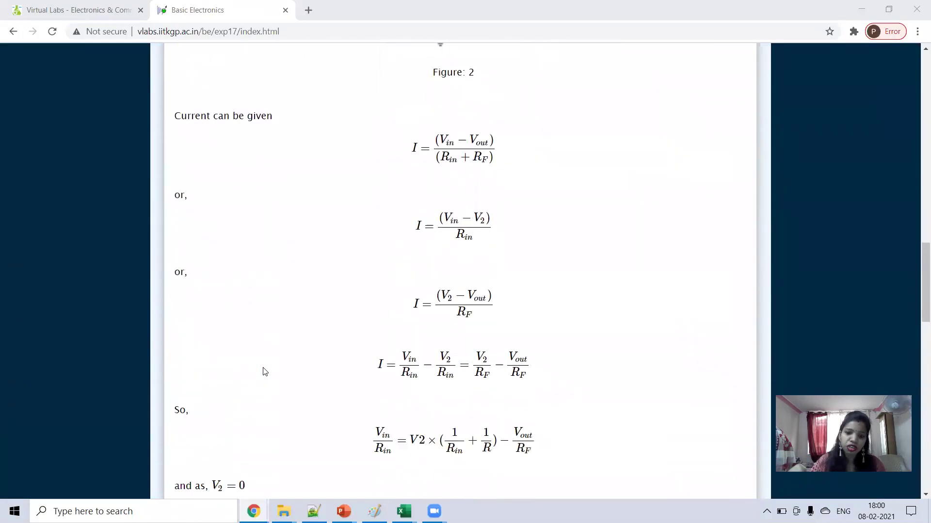
scroll(265, 371, down, 4)
scroll(262, 371, up, 20)
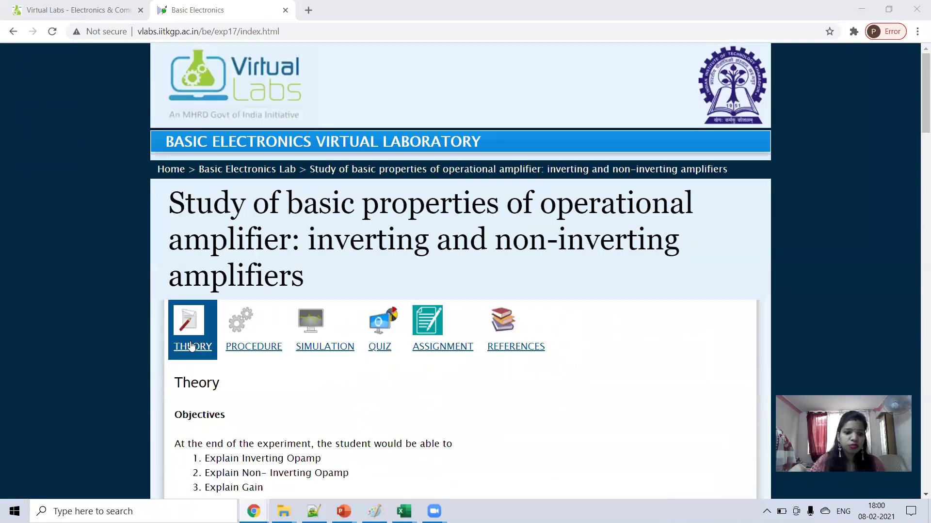
click(234, 347)
scroll(253, 357, down, 4)
scroll(252, 357, down, 2)
scroll(555, 361, down, 8)
scroll(530, 425, up, 12)
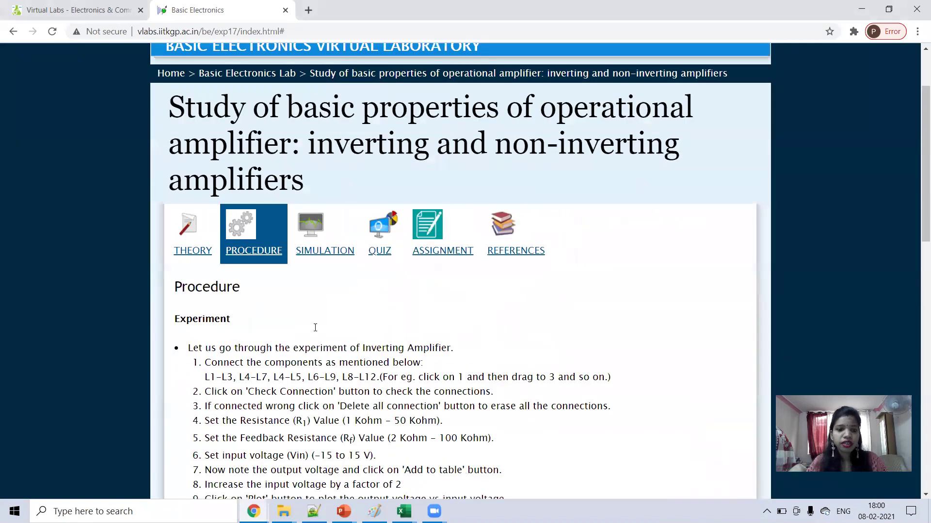
- From the Simulation section, launch the Inverting_opamp (draw circuit) simulator
click(311, 257)
scroll(313, 270, down, 2)
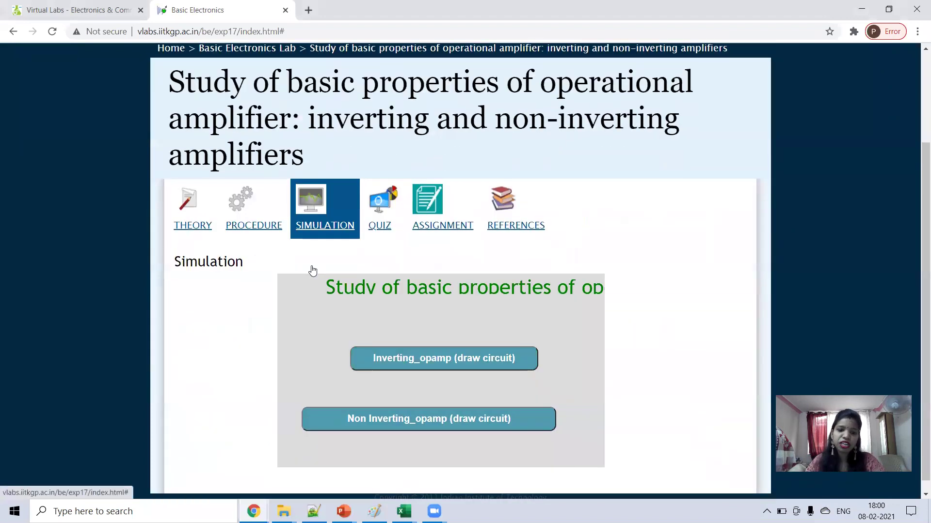
click(410, 359)
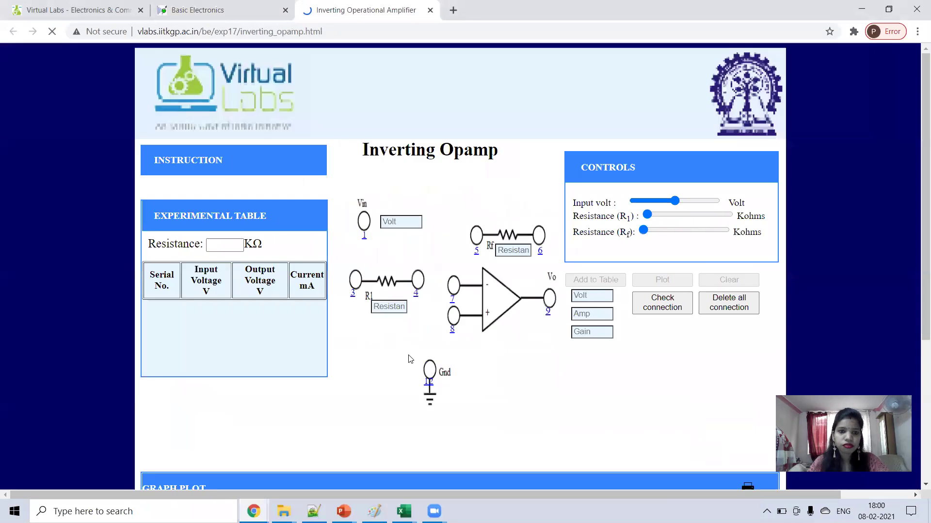
- Wire terminals 4–7, 7–5, 8–Gnd and 3–1, then confirm the check reports a right connection
scroll(388, 287, down, 1)
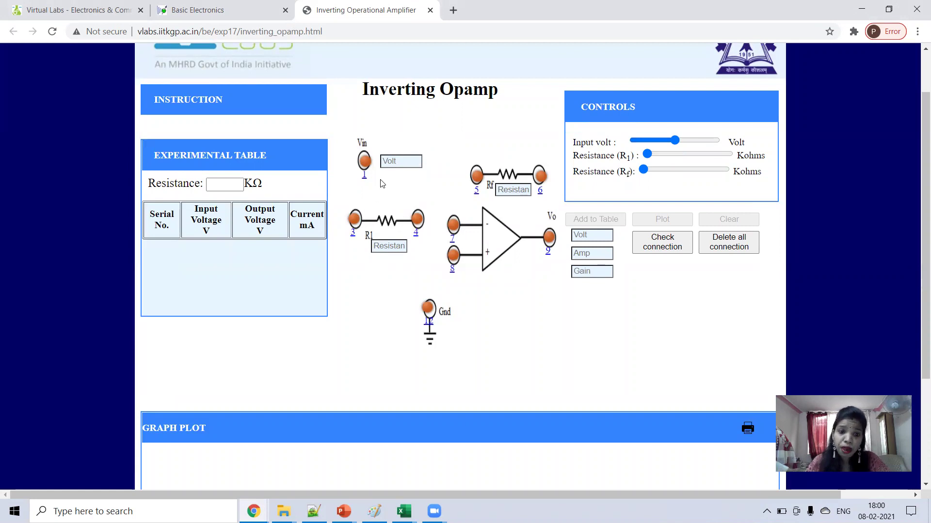
drag(417, 219, 478, 180)
drag(539, 175, 551, 244)
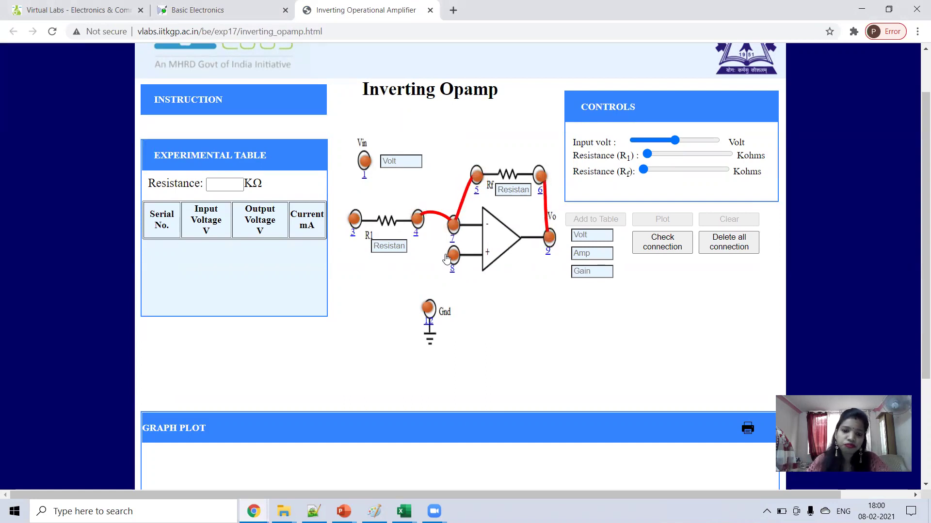
drag(453, 256, 428, 309)
drag(357, 222, 368, 167)
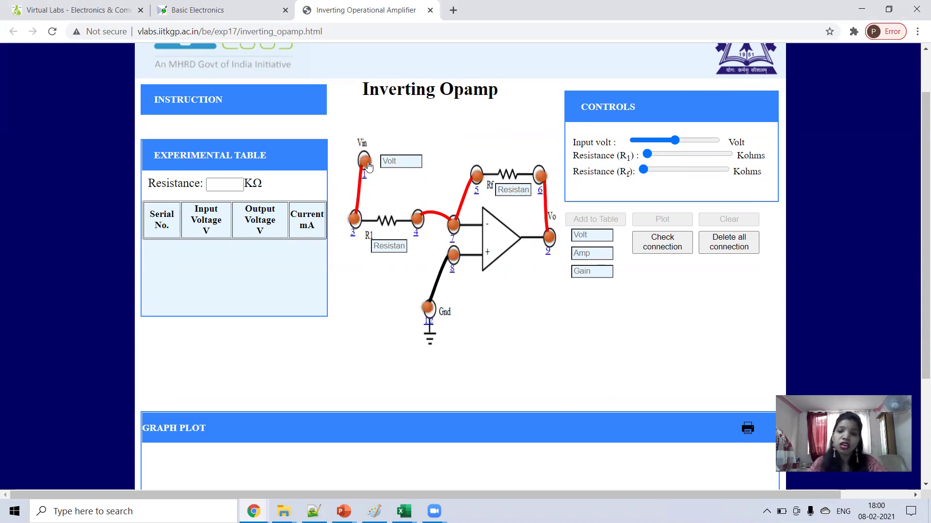
click(652, 252)
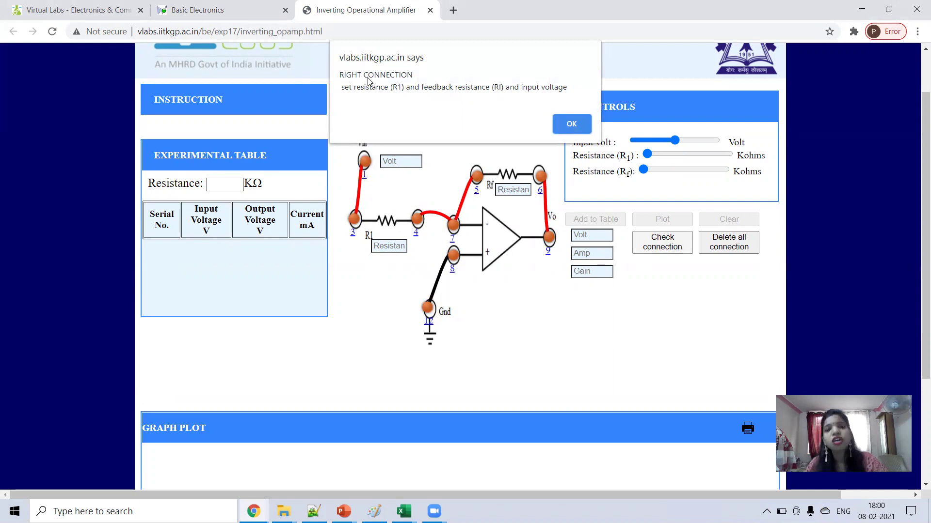
click(563, 125)
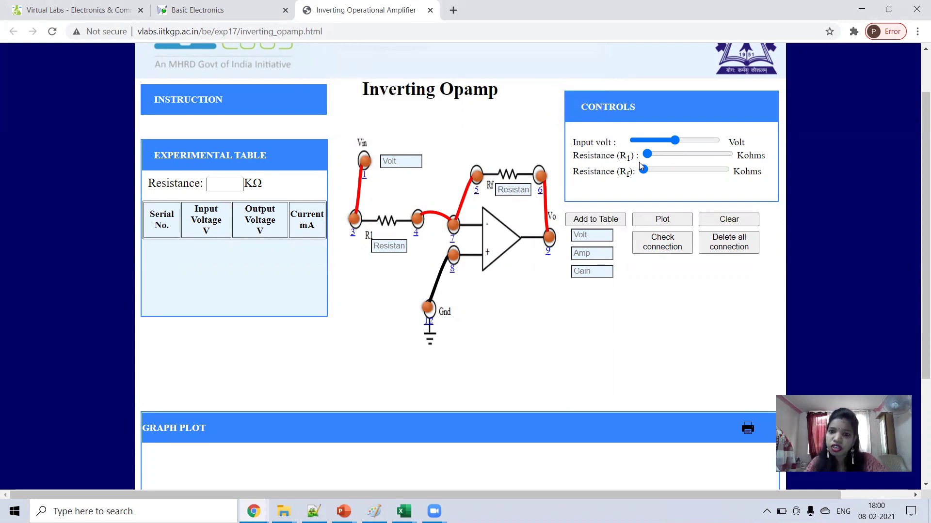
- Set R1 to 1 kΩ and the feedback resistor Rf to 10 kΩ
drag(648, 155, 650, 156)
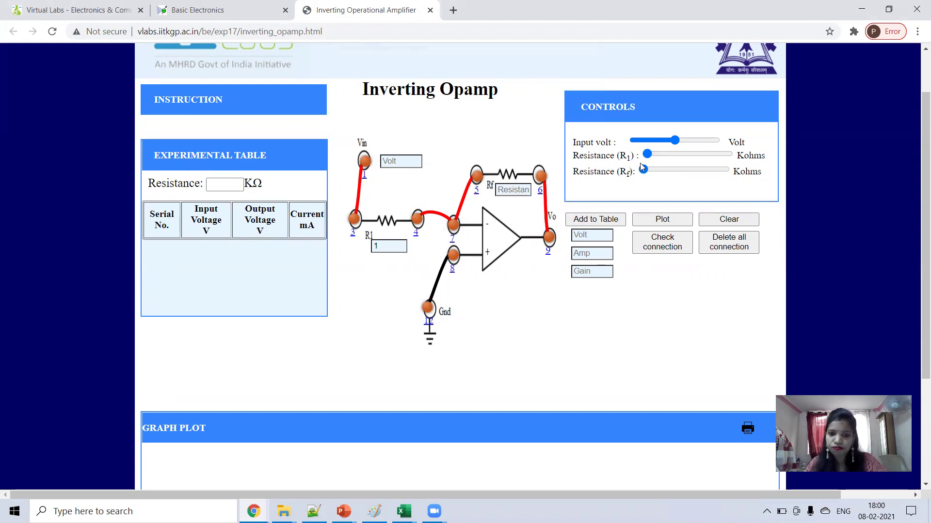
click(649, 172)
drag(649, 174, 652, 174)
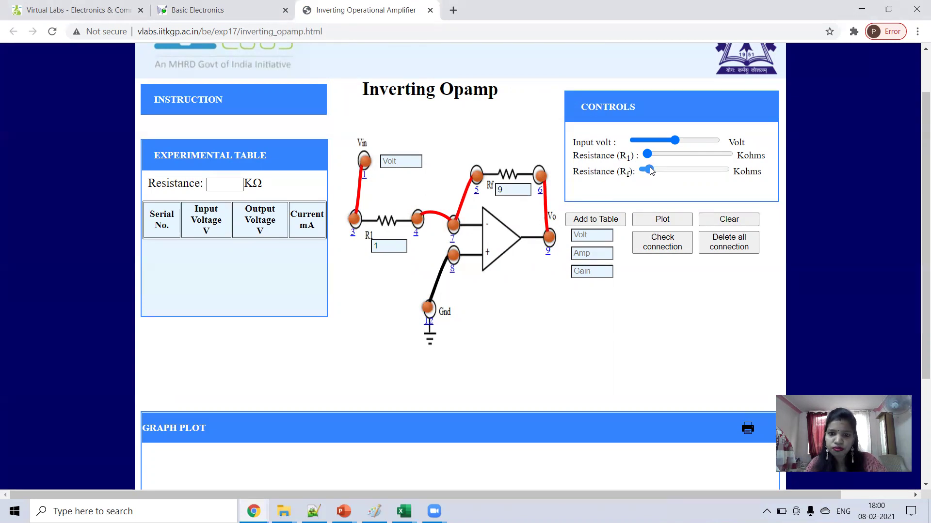
drag(651, 171, 652, 172)
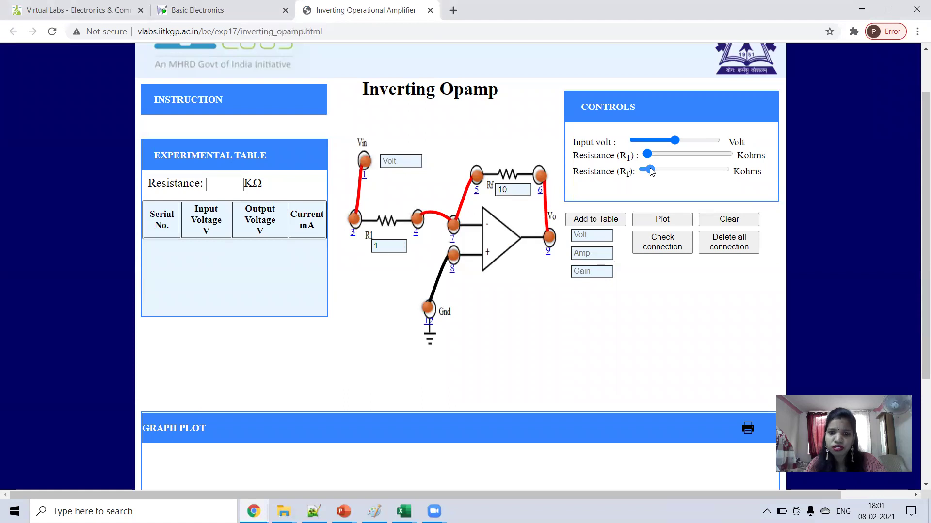
click(607, 225)
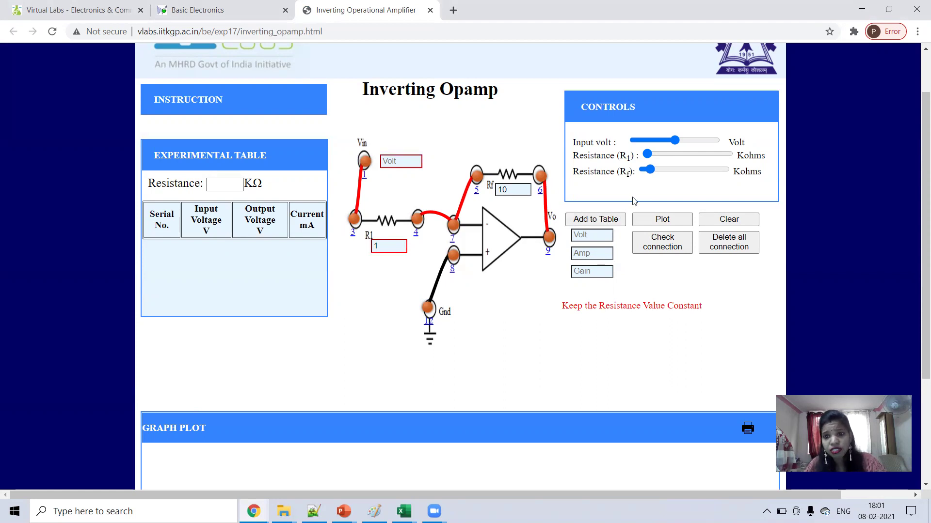
- Set the input to 1 V, plot Vo–Vi and add the reading to the table
drag(675, 140, 633, 148)
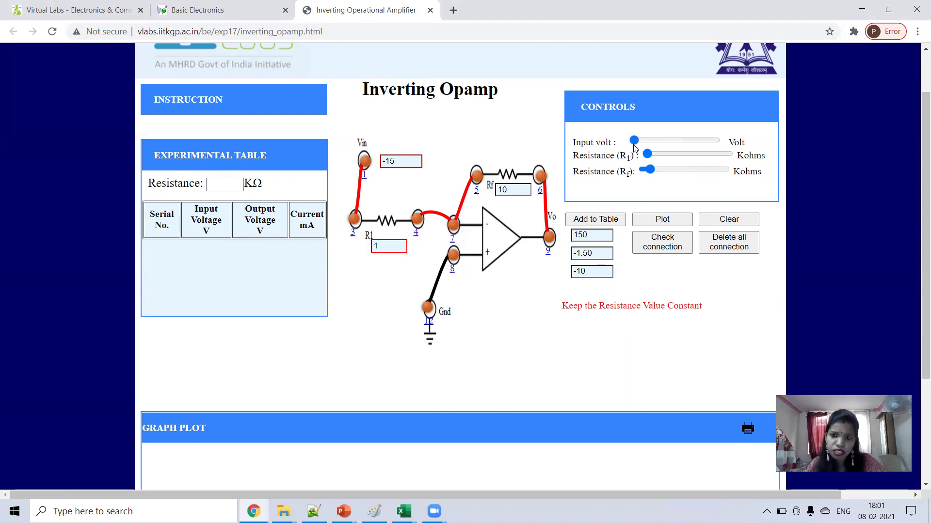
drag(633, 144, 678, 147)
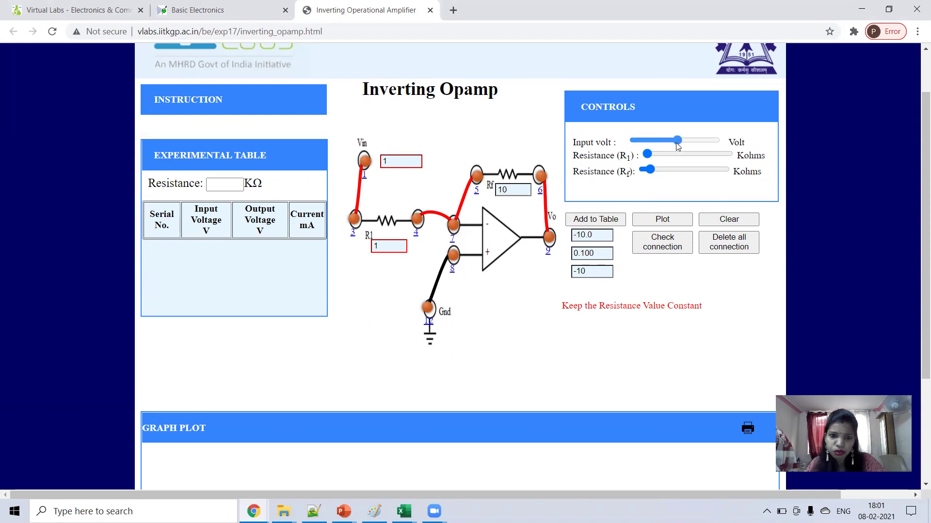
click(669, 221)
scroll(605, 108, down, 3)
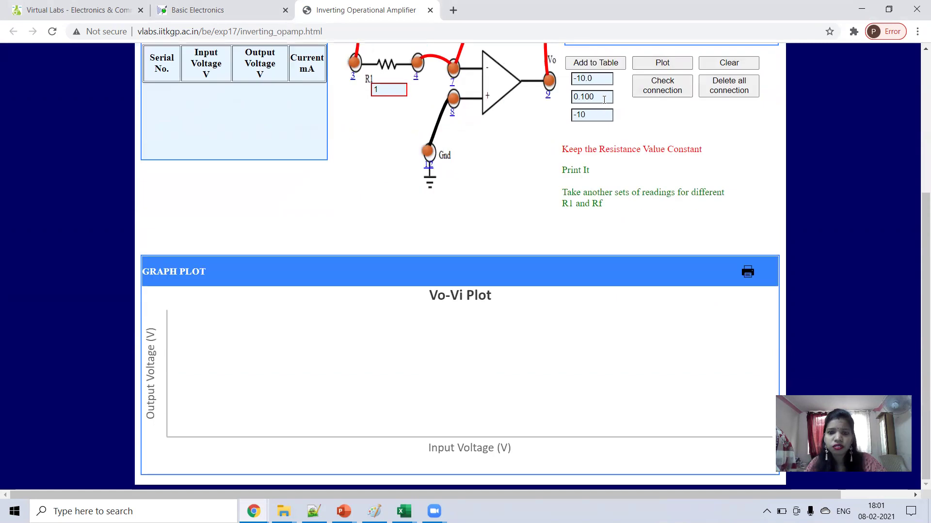
scroll(601, 92, up, 1)
click(602, 132)
scroll(485, 184, up, 1)
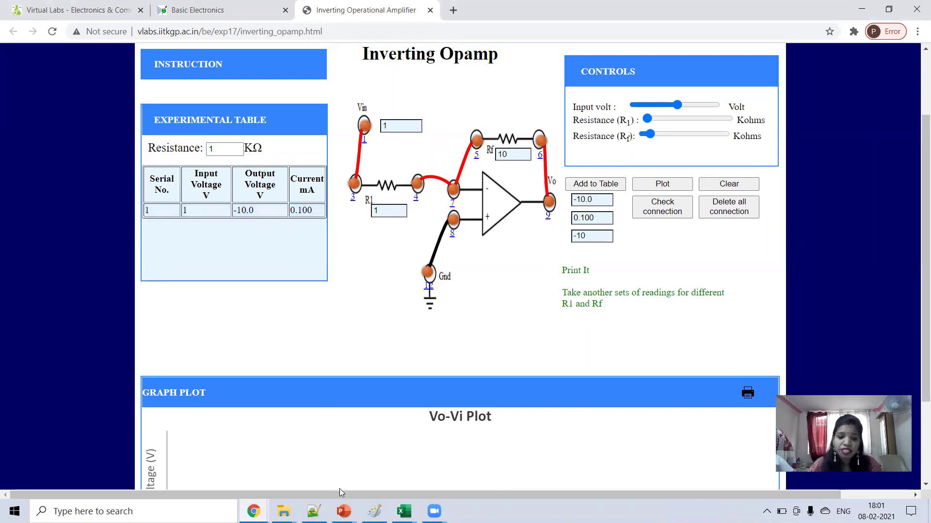
- Review the Gain = Vout/Vin = Rf/Rin slide in PowerPoint, then return to the simulator
mouse_move(344, 512)
click(388, 449)
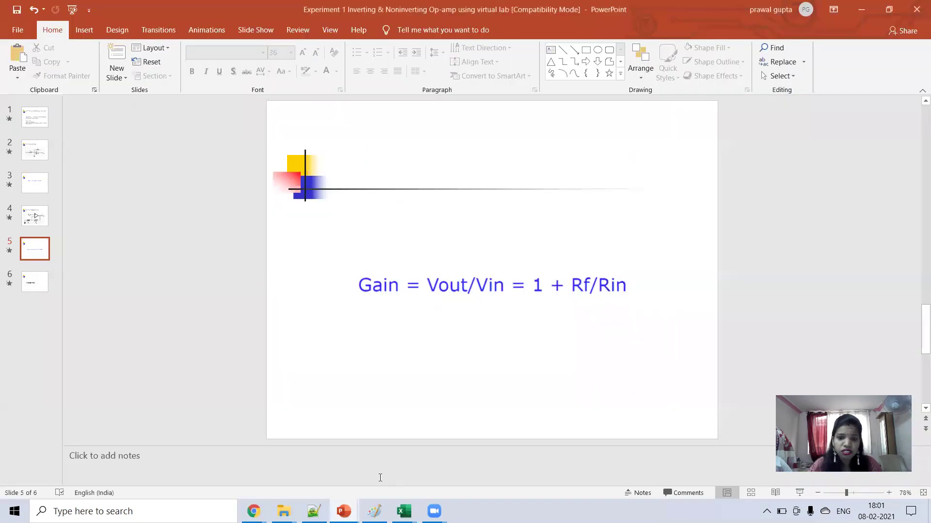
scroll(385, 356, up, 3)
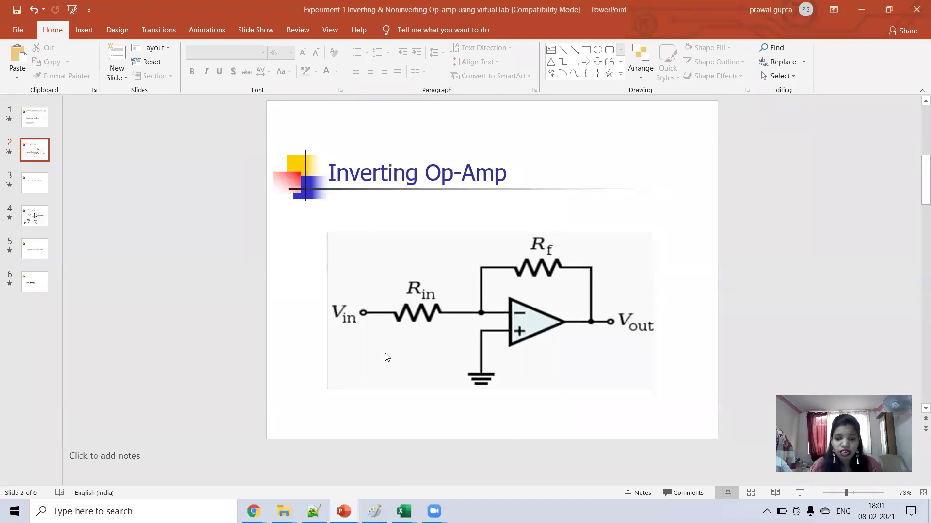
scroll(387, 357, down, 1)
scroll(395, 296, up, 1)
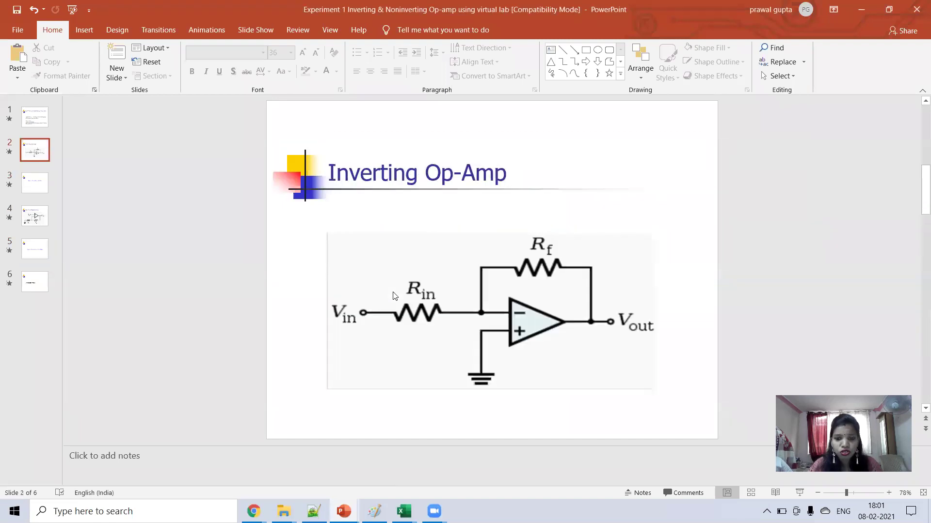
scroll(395, 297, down, 1)
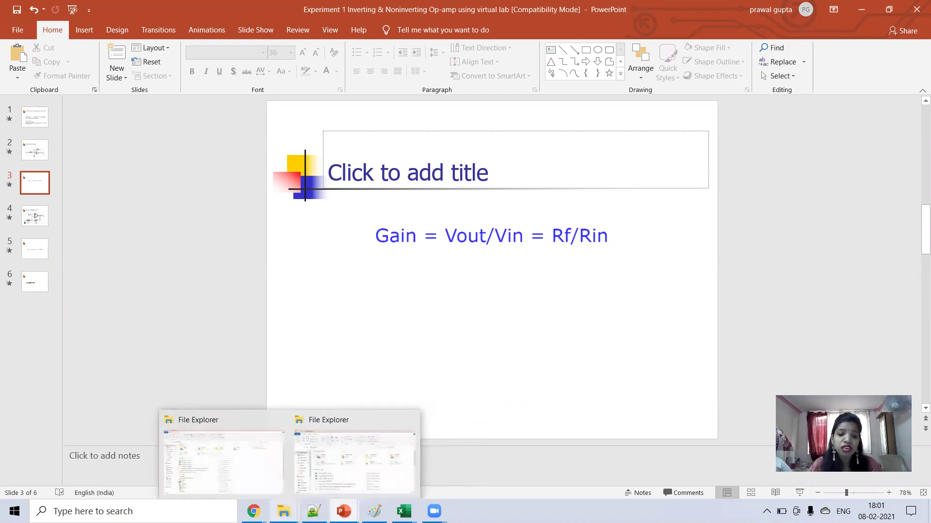
mouse_move(254, 511)
click(337, 479)
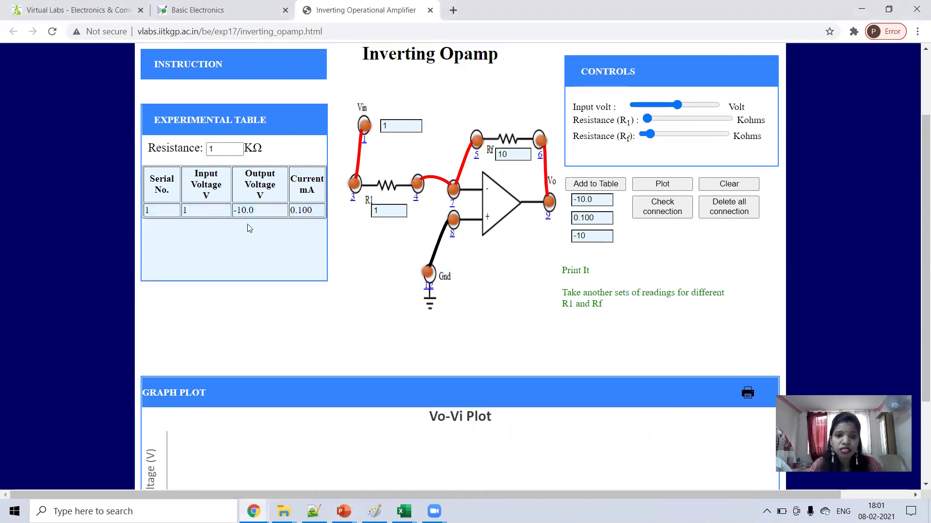
- Add table readings for input voltages −8, −3, 5, 8 and 14 V
drag(648, 105, 653, 105)
click(613, 179)
key(Right)
key(Right)
key(Right)
key(Right)
key(Right)
click(606, 185)
key(Right)
key(Right)
key(Right)
key(Right)
key(Right)
key(Right)
key(Right)
key(Right)
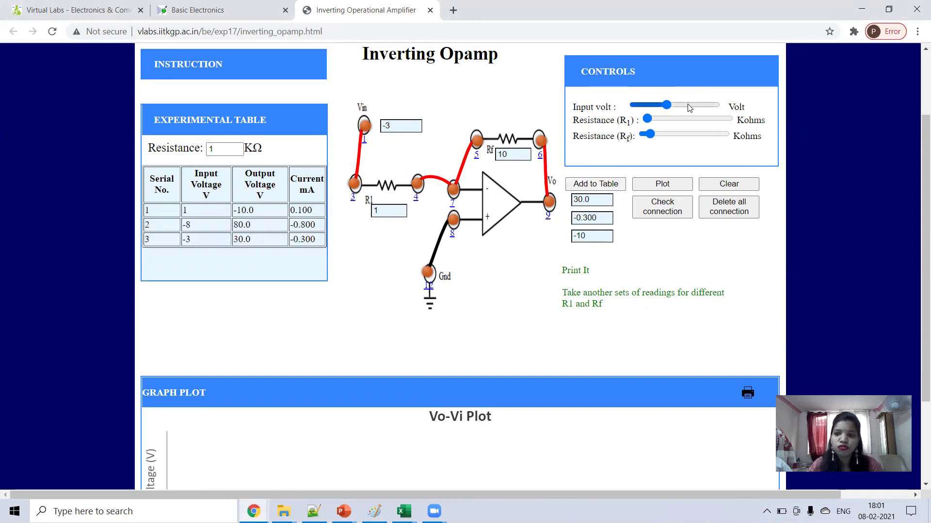
click(608, 186)
key(Right)
key(Right)
key(Right)
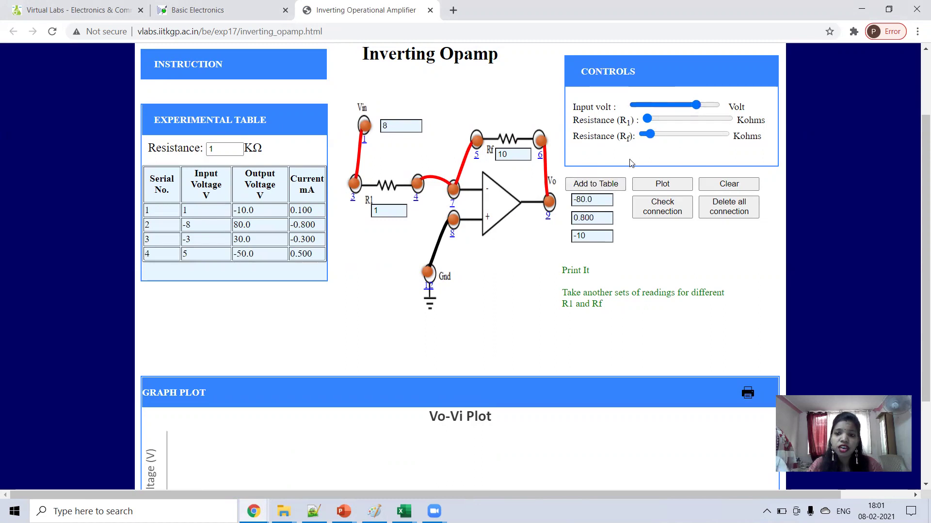
click(609, 184)
click(710, 105)
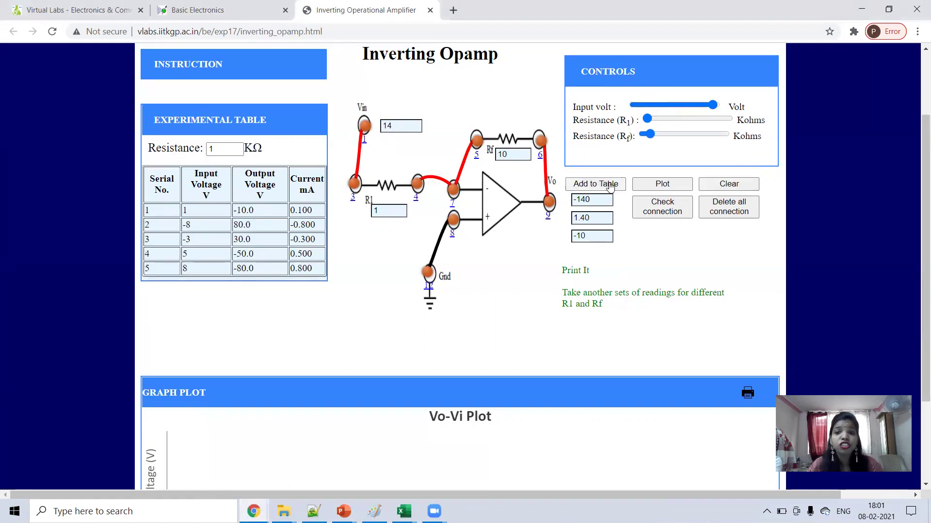
click(611, 186)
click(596, 184)
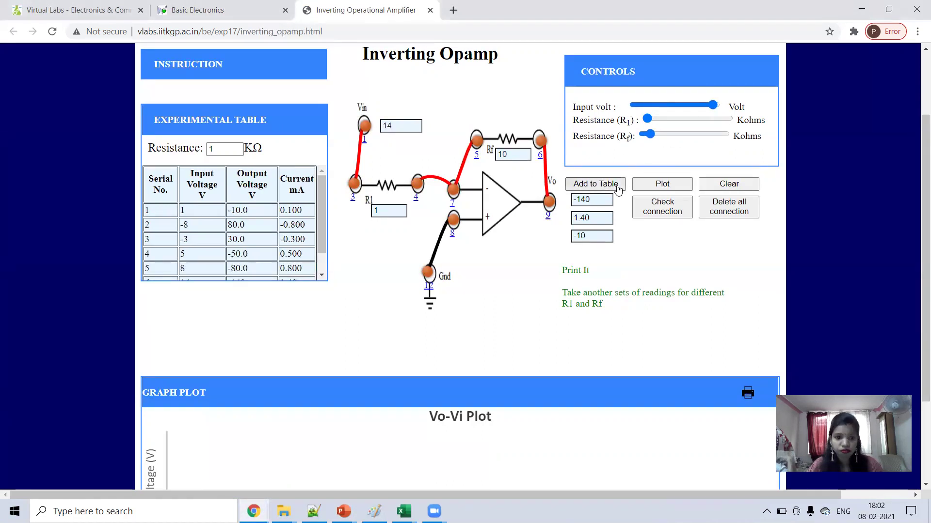
mouse_move(321, 219)
mouse_down()
mouse_move(322, 237)
mouse_move(323, 219)
mouse_up()
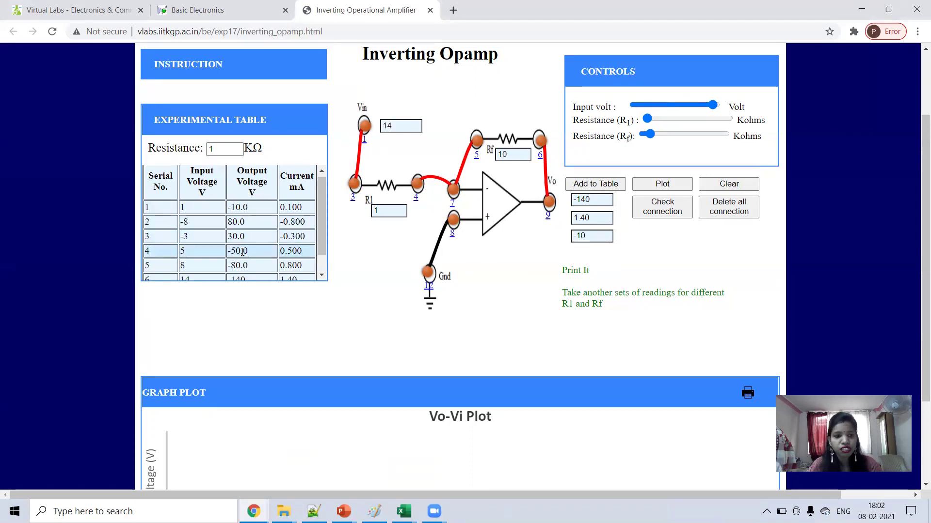
- Plot the Vo–Vi graph of the inverting readings and go back to the Basic Electronics simulation page
scroll(242, 252, down, 1)
scroll(409, 262, down, 2)
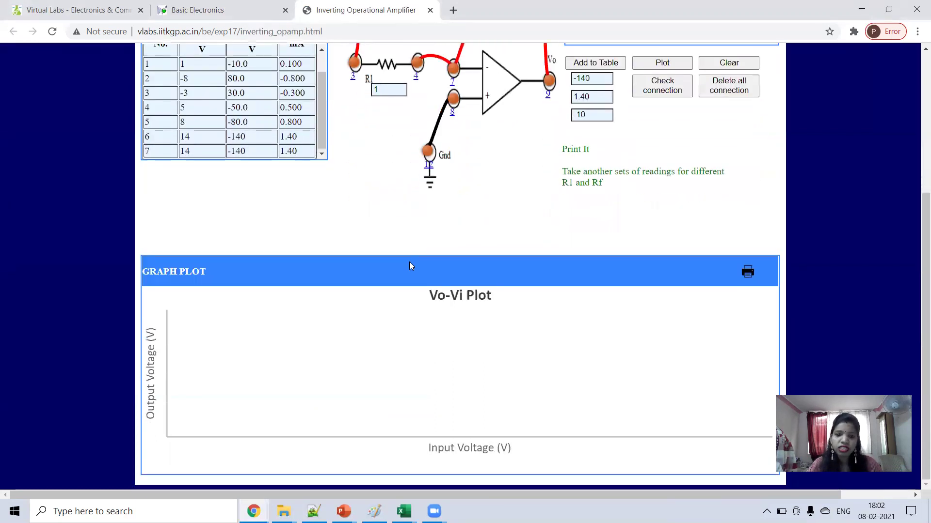
scroll(409, 263, up, 4)
click(671, 246)
scroll(515, 291, down, 4)
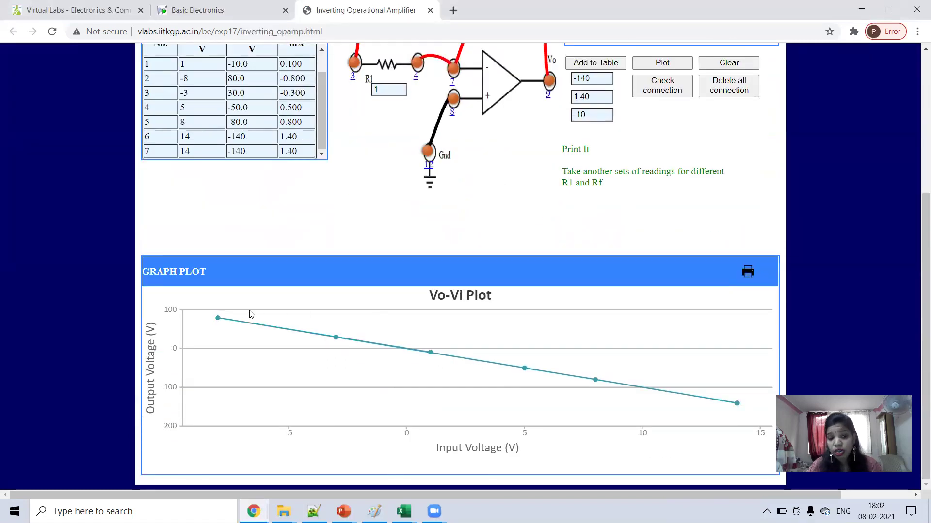
mouse_move(189, 322)
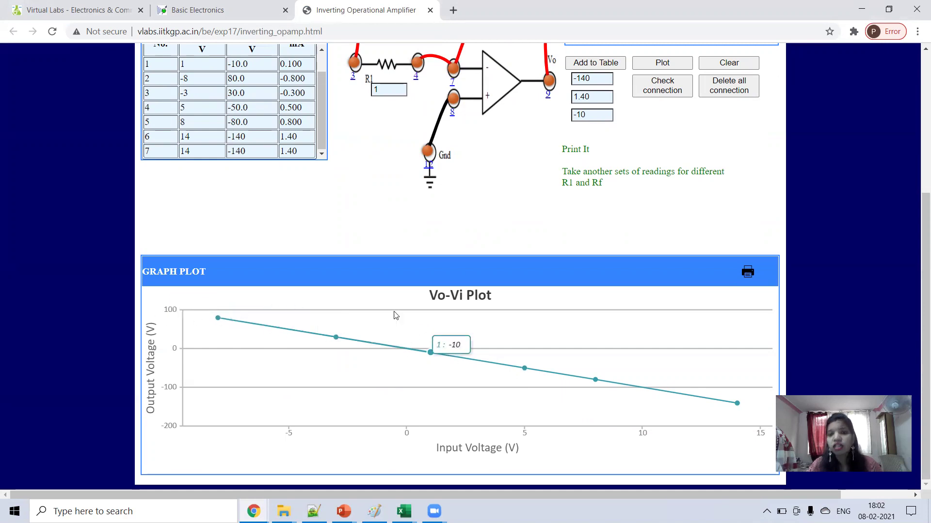
scroll(395, 314, up, 4)
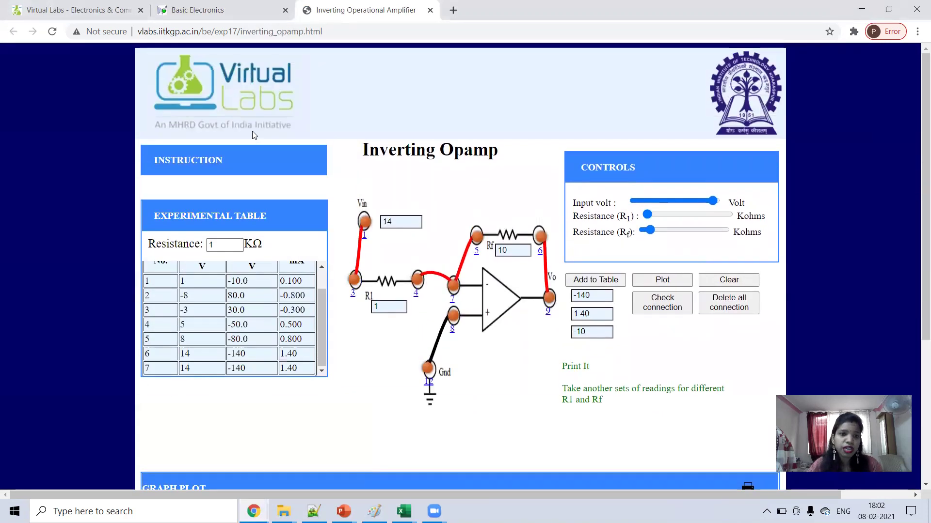
click(209, 8)
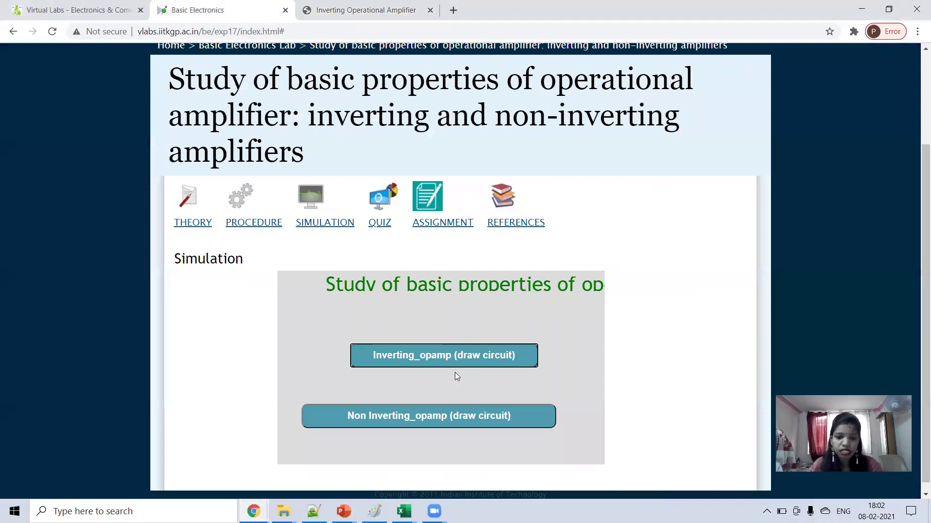
- Open the Non Inverting_opamp simulator, wire input and ground, and confirm a right connection
click(429, 404)
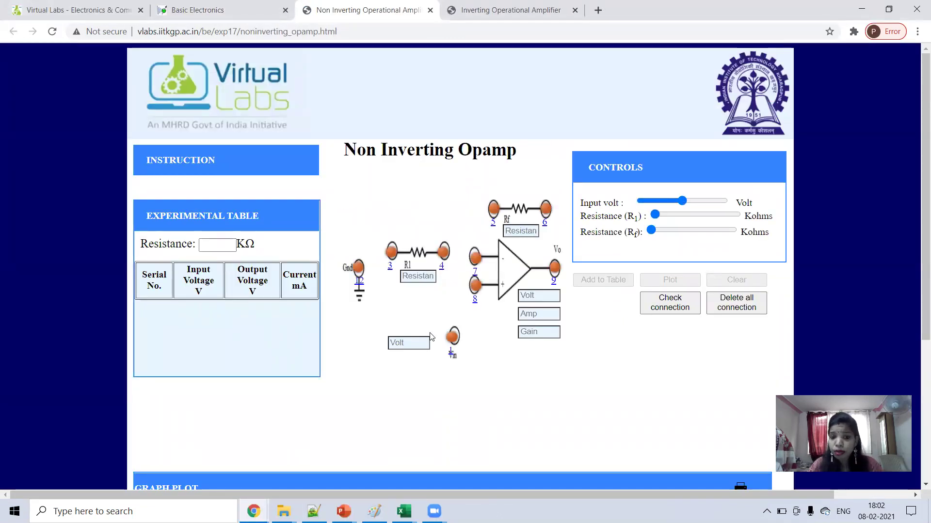
drag(452, 336, 477, 289)
drag(359, 268, 555, 278)
click(665, 305)
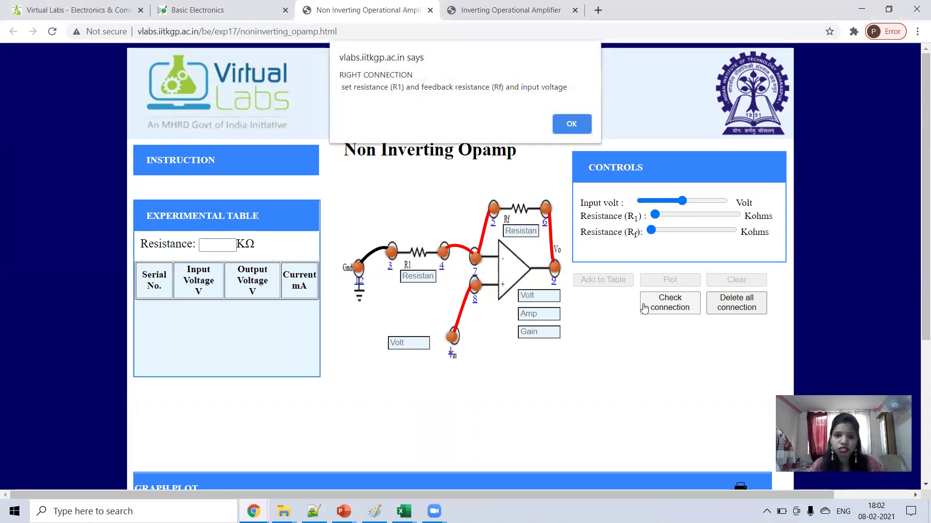
click(566, 127)
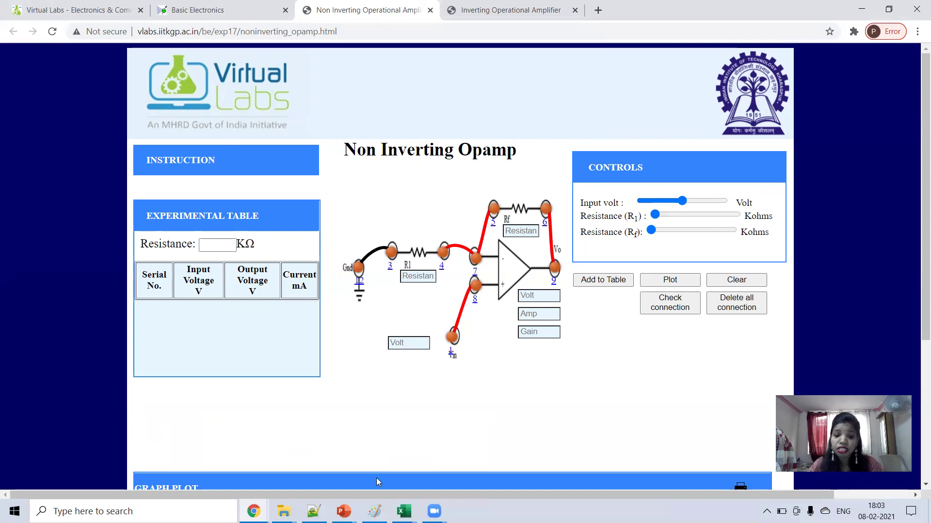
- Check the Gain = 1 + Rf/Rin slide in PowerPoint, then return to the simulator
click(420, 475)
scroll(434, 387, down, 2)
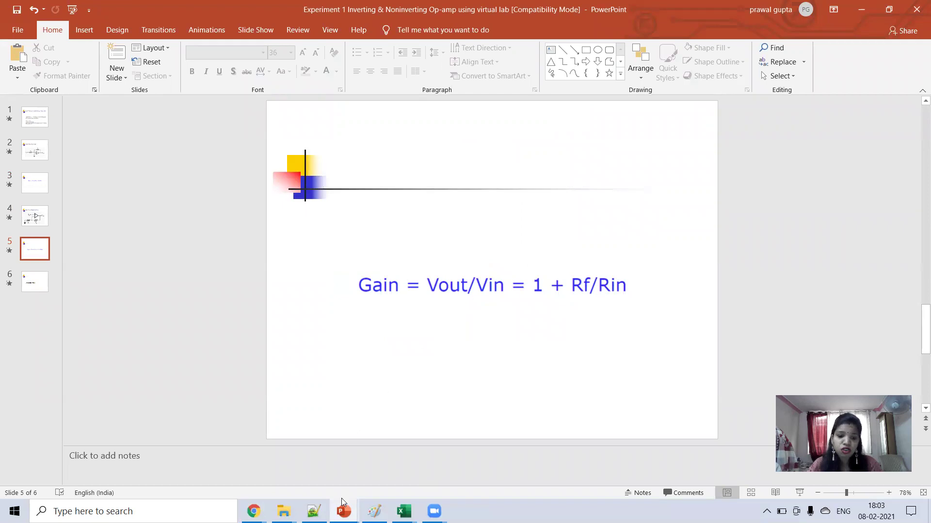
mouse_move(254, 511)
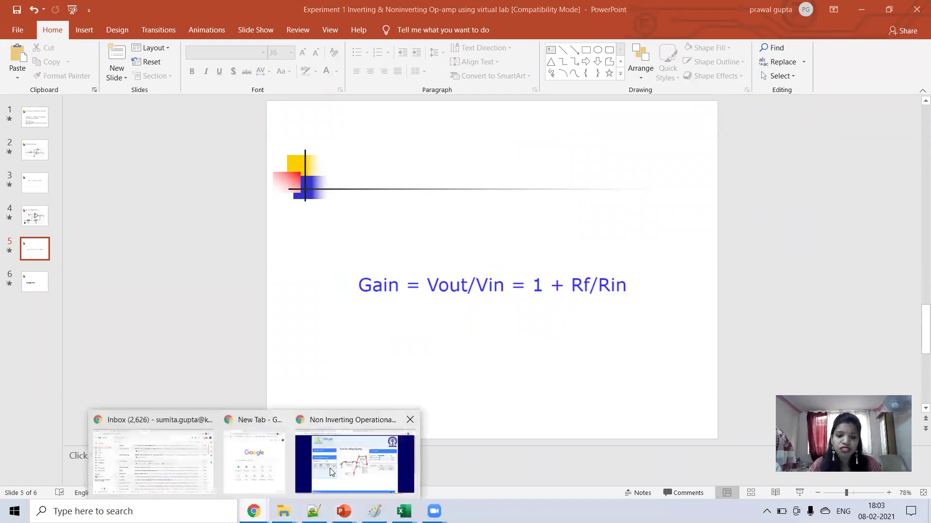
click(331, 473)
- Set the feedback resistor Rf to 9 kΩ and R1 to 1 kΩ
drag(668, 233, 660, 232)
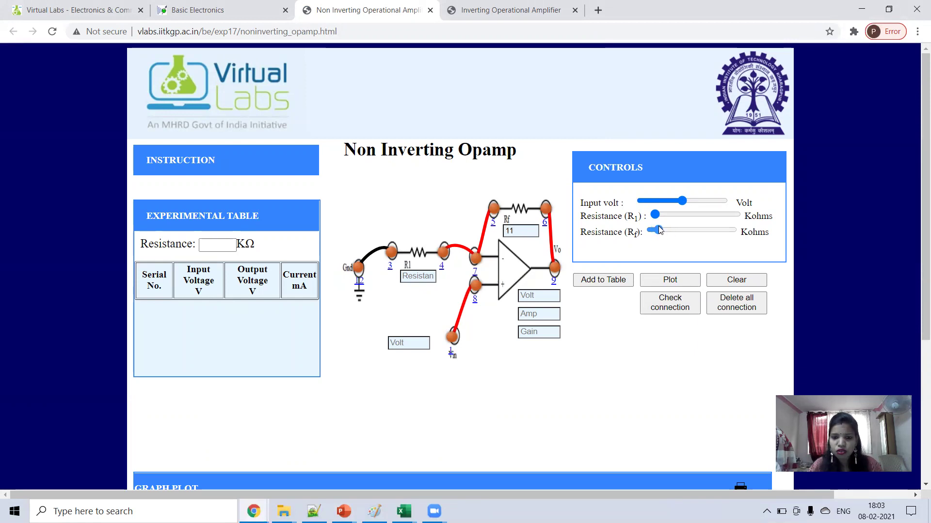
drag(658, 230, 658, 232)
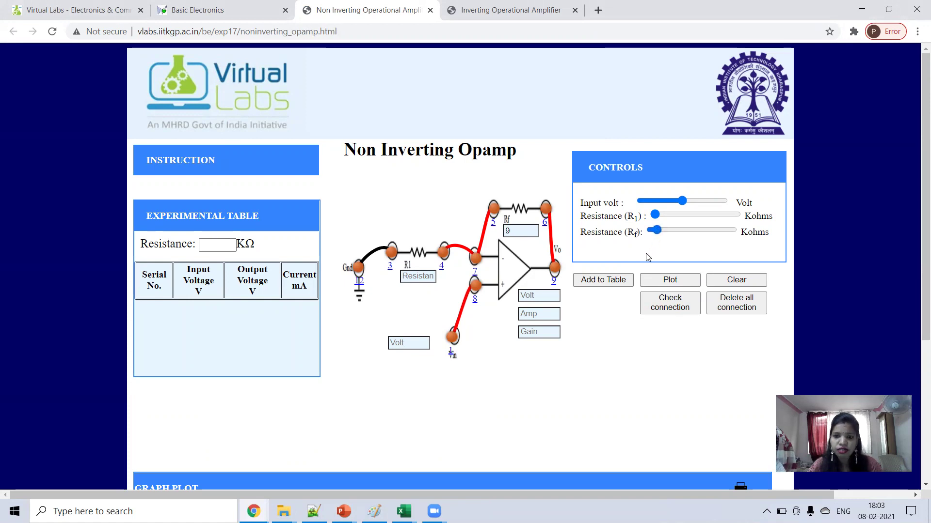
click(659, 217)
drag(659, 216, 652, 216)
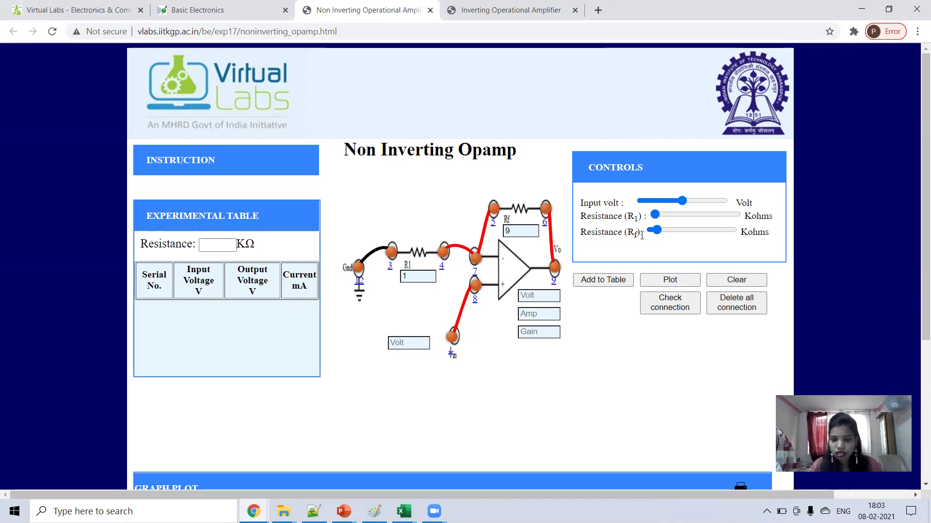
- Record non-inverting readings at −15 V and −12 V inputs, then bring up the presentation
click(643, 202)
click(614, 285)
click(649, 201)
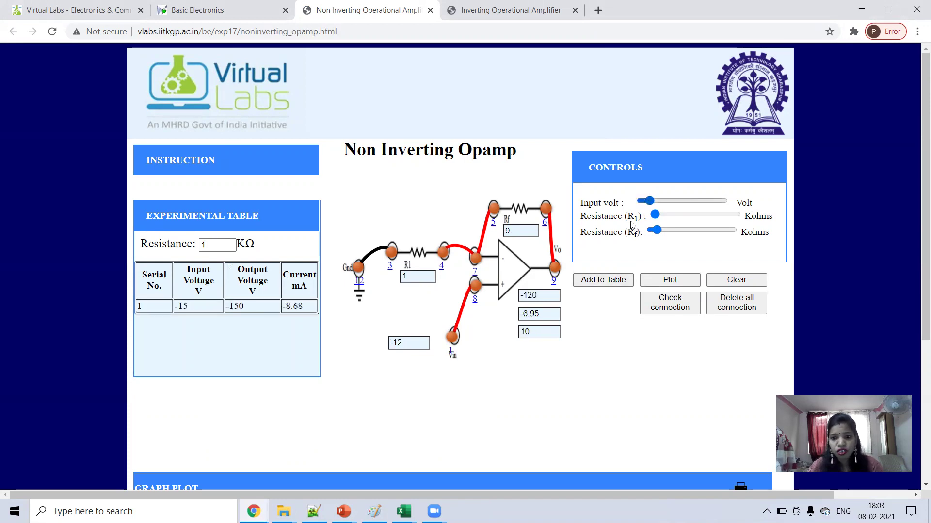
click(603, 279)
click(344, 511)
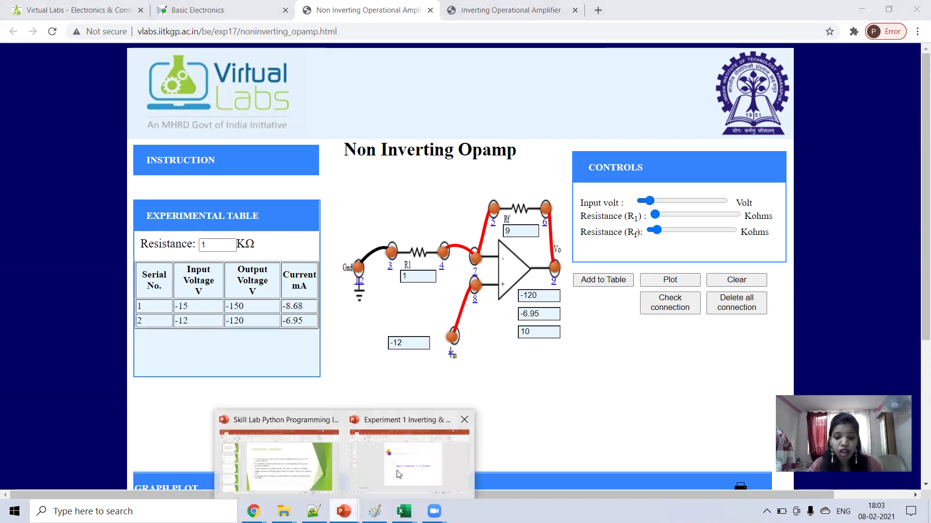
click(396, 468)
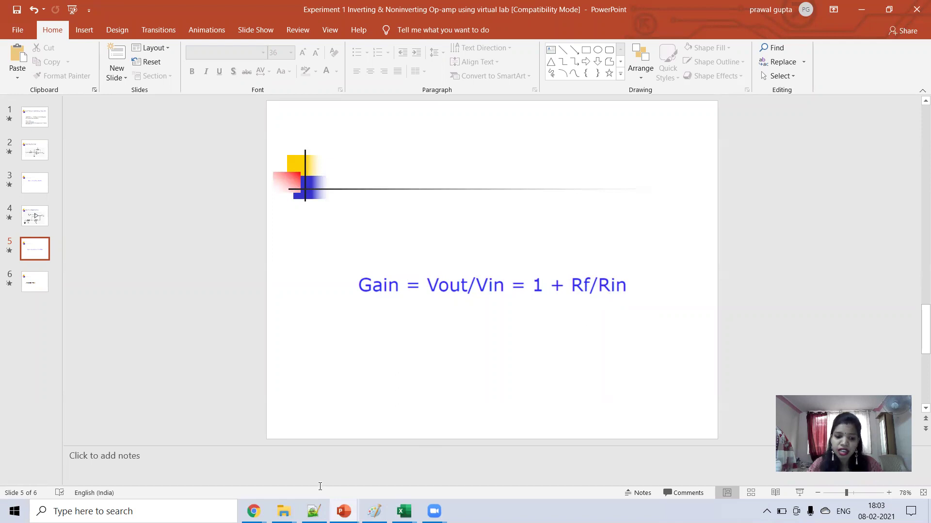
- Switch from PowerPoint back to the Non Inverting Operational Amplifier simulator in Chrome
mouse_move(344, 511)
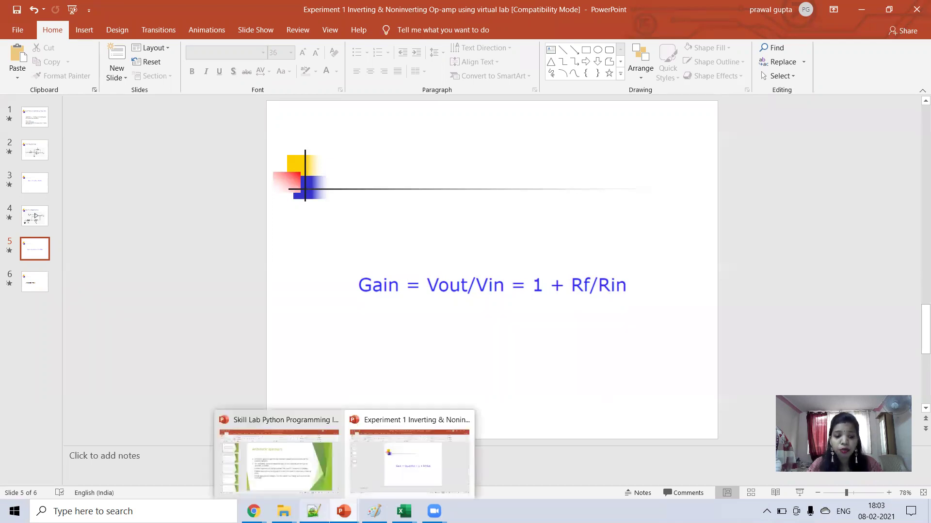
click(364, 458)
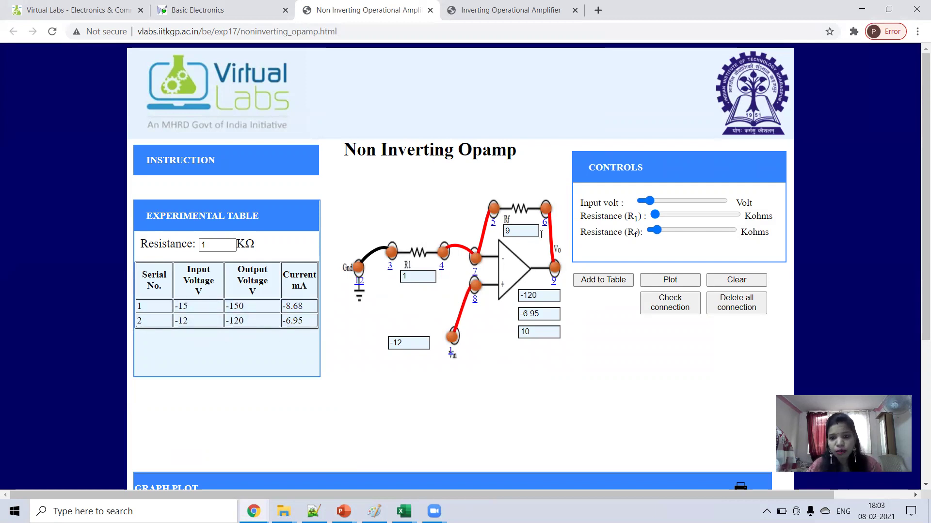
- Add non-inverting readings at input voltages -6, 0, 6, 12 and 15 V to the table
drag(650, 202, 714, 201)
click(606, 282)
click(603, 280)
click(605, 280)
click(611, 280)
click(726, 202)
click(611, 281)
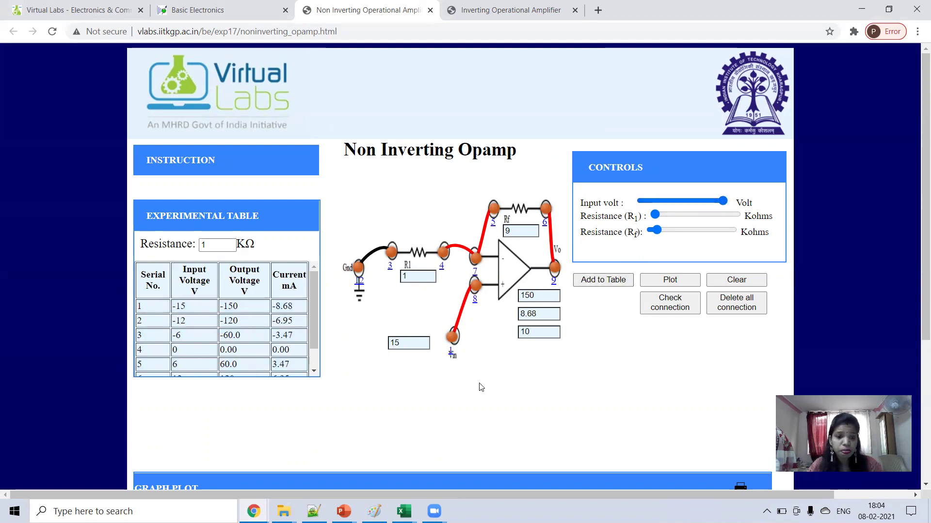
- Plot the Vo–Vi graph of the tabulated non-inverting readings
scroll(481, 388, down, 4)
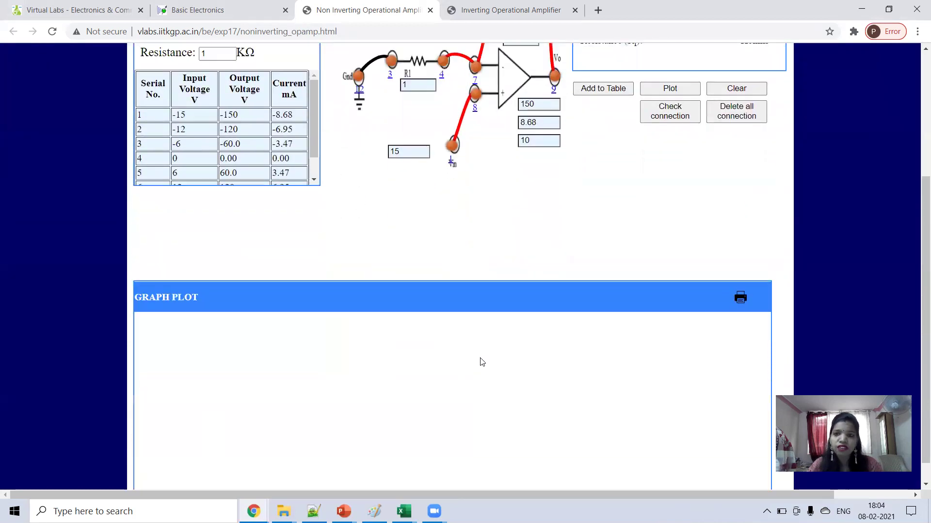
scroll(481, 362, up, 3)
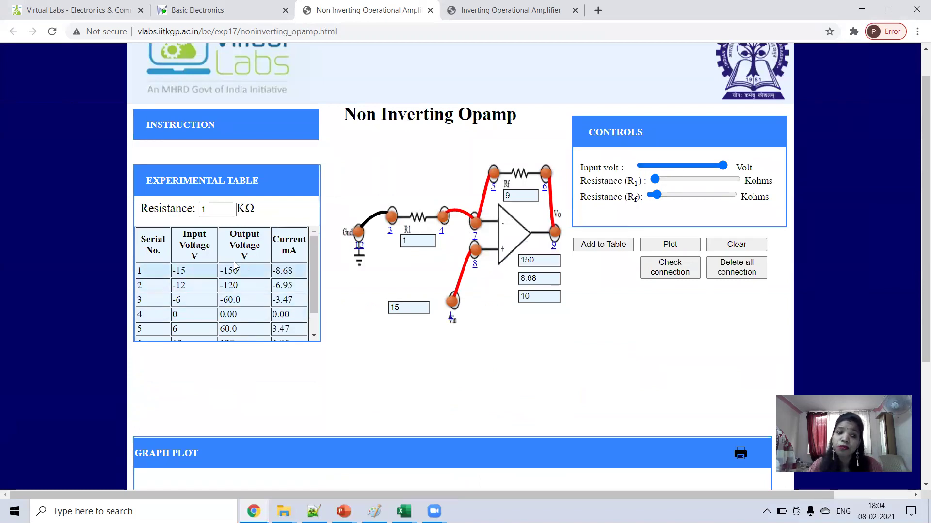
click(652, 244)
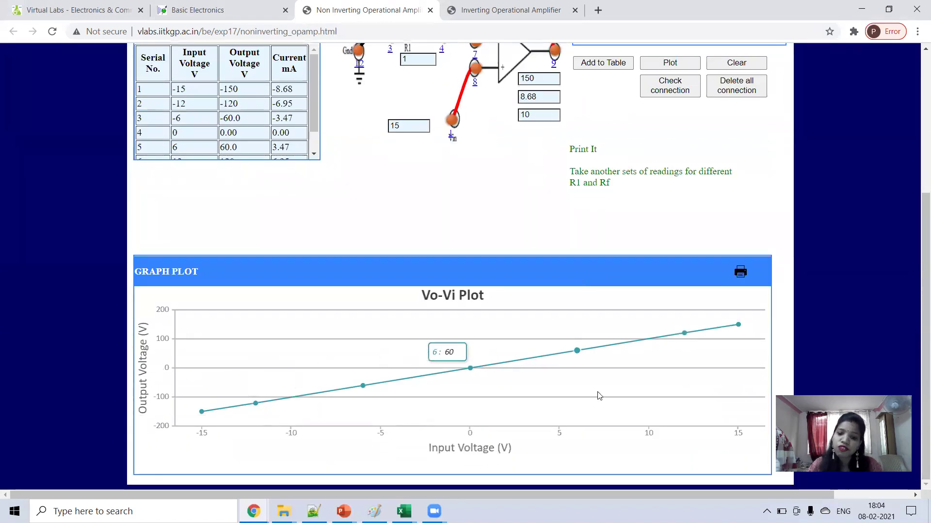
scroll(627, 248, up, 1)
scroll(627, 248, up, 3)
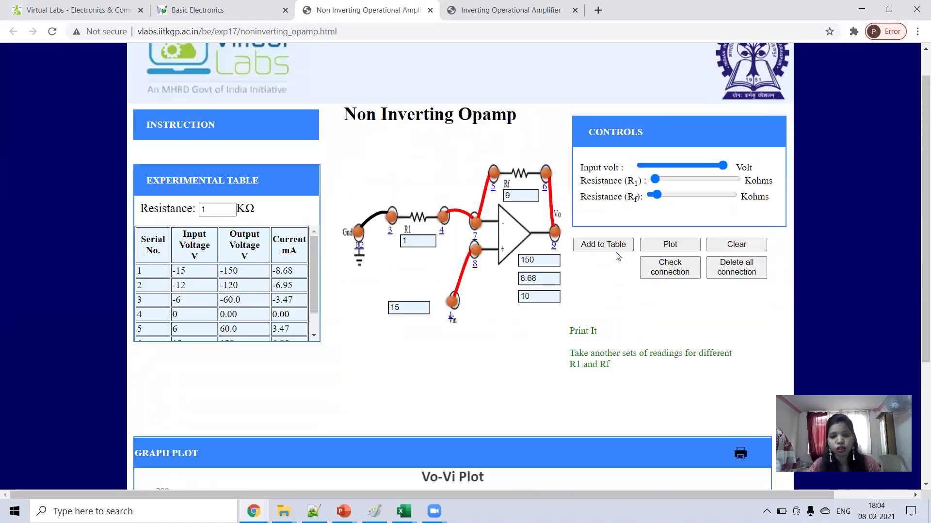